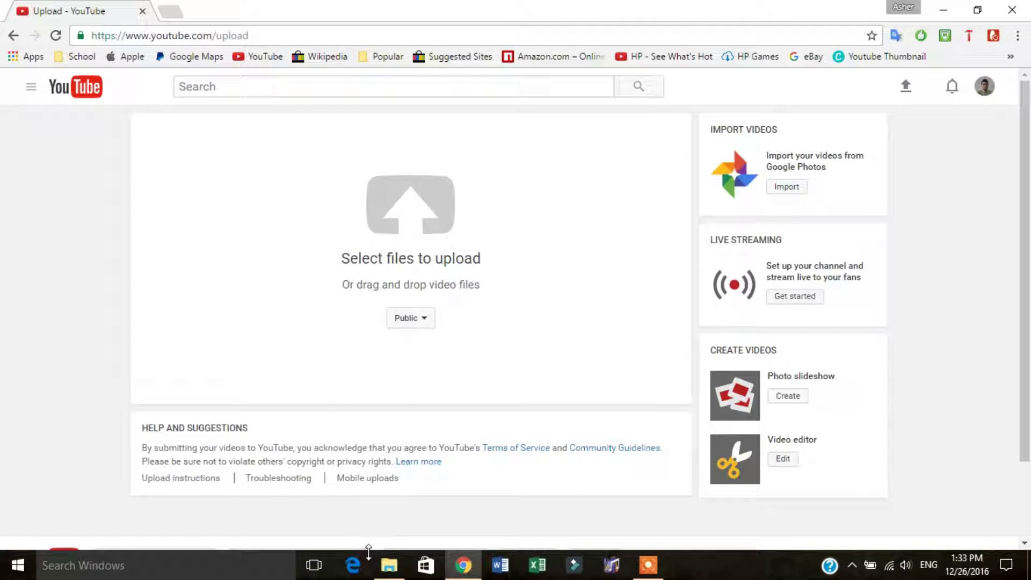
Step: Bring up the Youtube videos folder in File Explorer from the taskbar
click(389, 566)
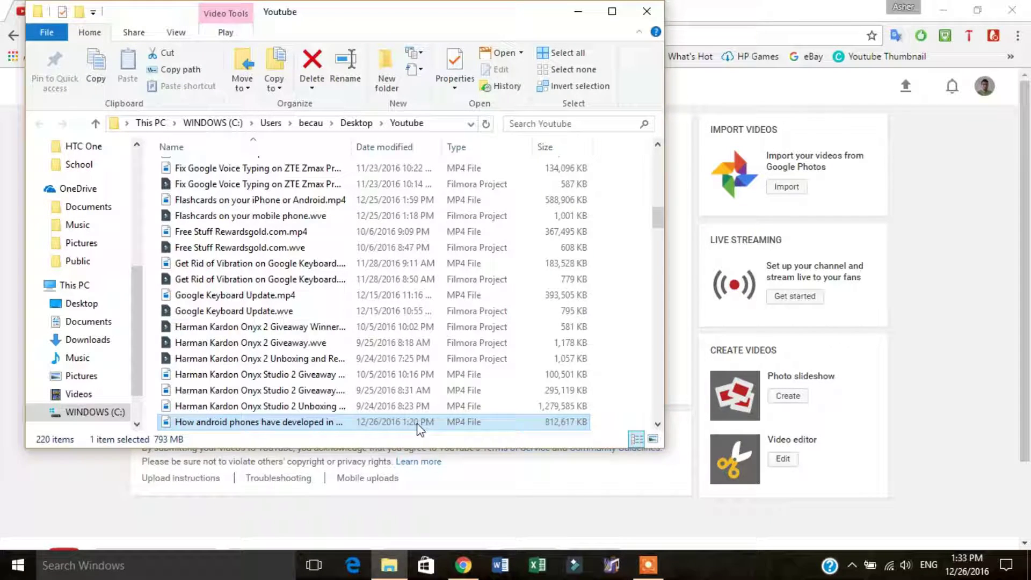
Step: Drag the 'How android phones have developed in one year' MP4 onto the YouTube upload page
click(509, 489)
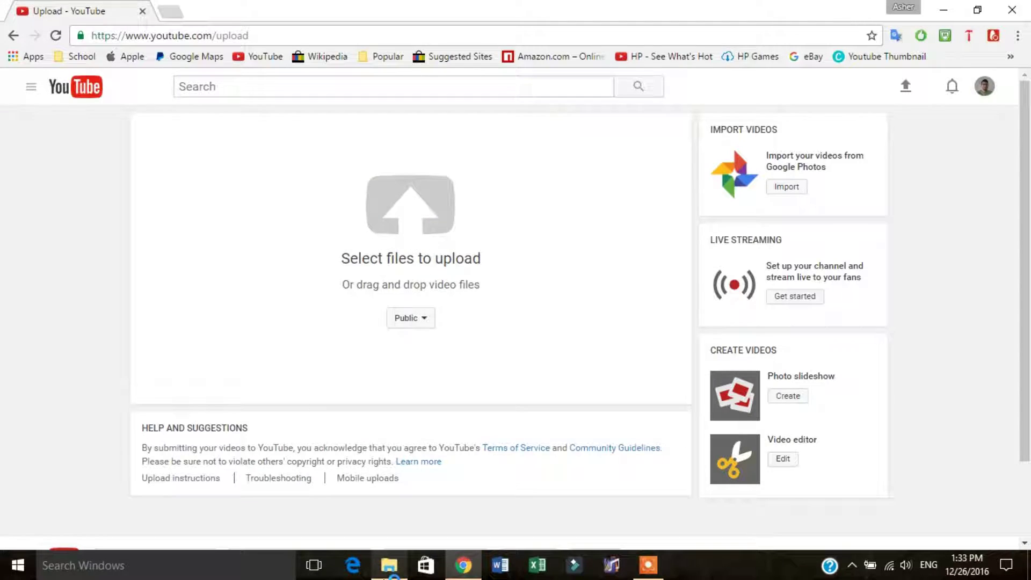
click(389, 565)
drag(368, 423, 558, 516)
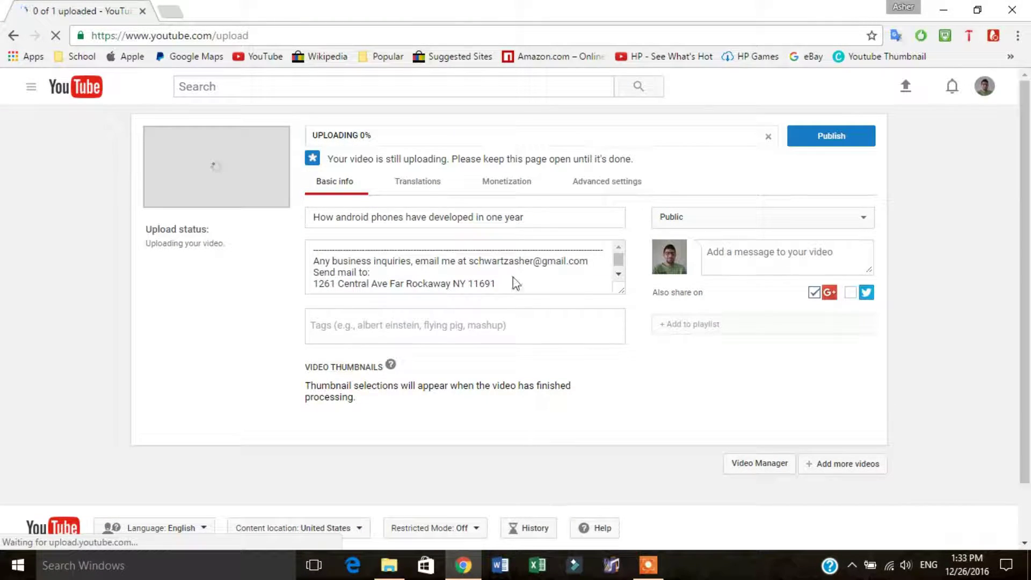
Step: Change the uploading video's visibility from Public to Scheduled
click(695, 224)
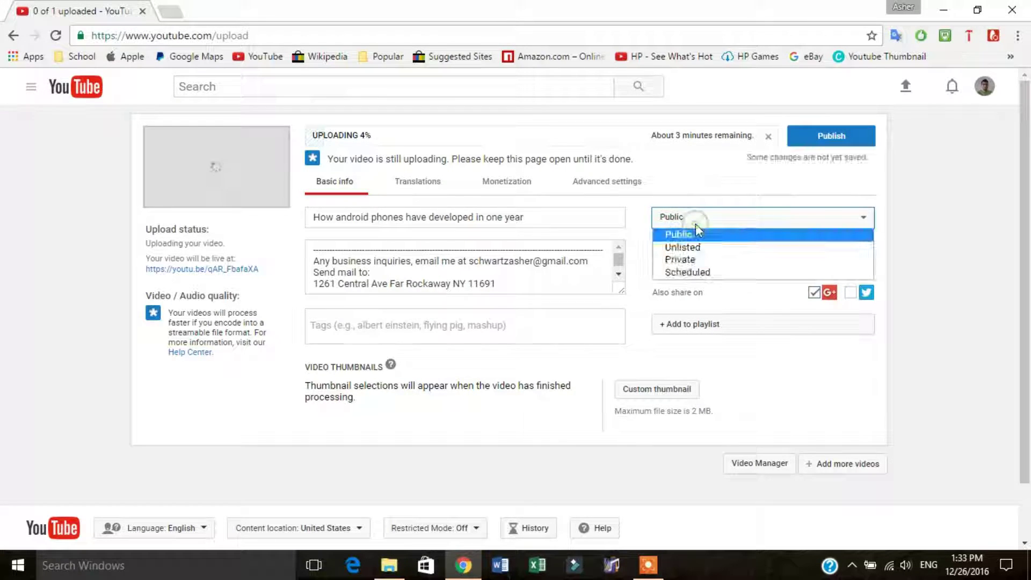
click(693, 273)
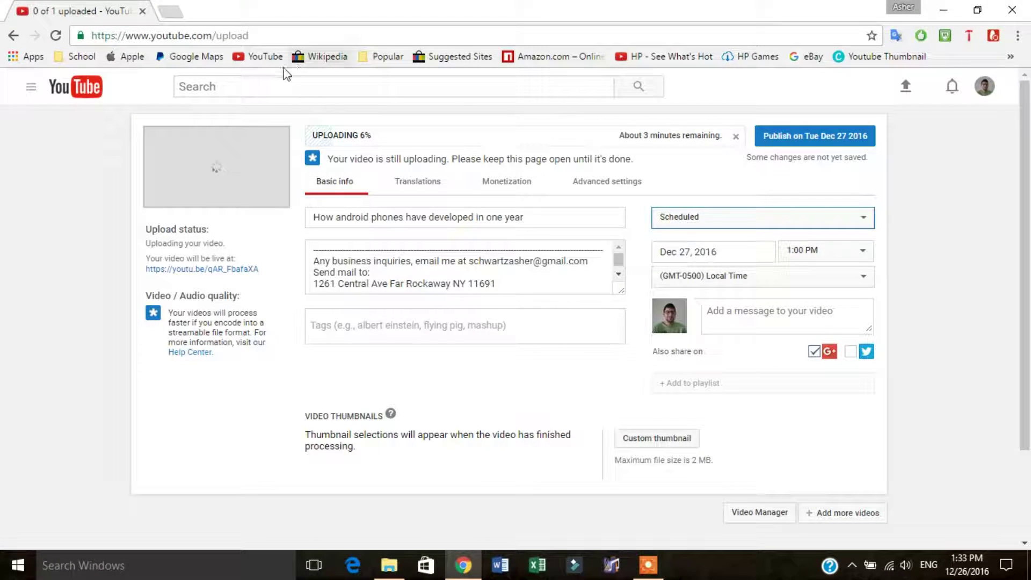
click(172, 17)
Step: Load the YouTube upload page in the new tab and go to Creator Studio
text(youtube.com)
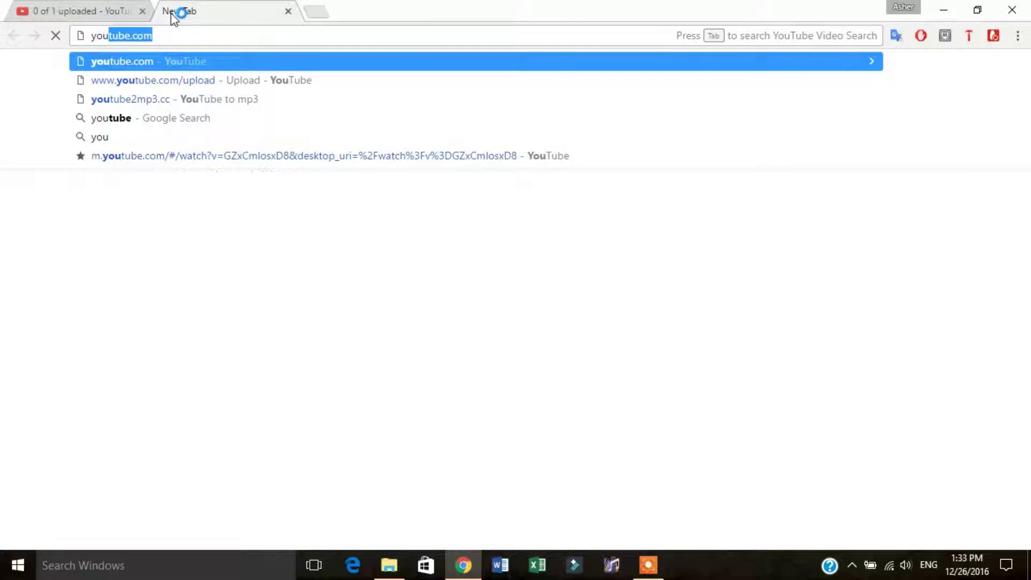
key(Down)
key(Return)
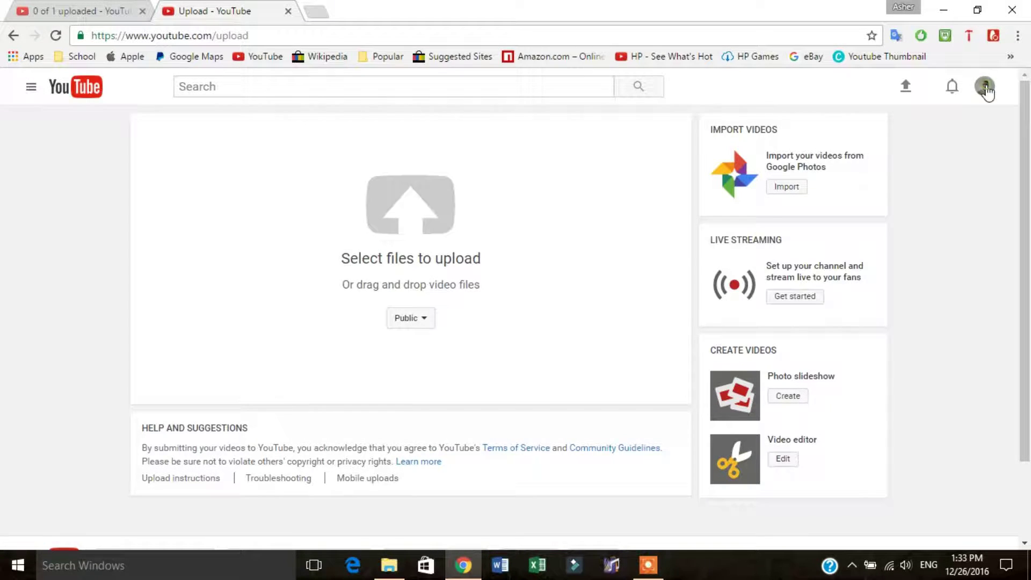
click(985, 86)
click(887, 177)
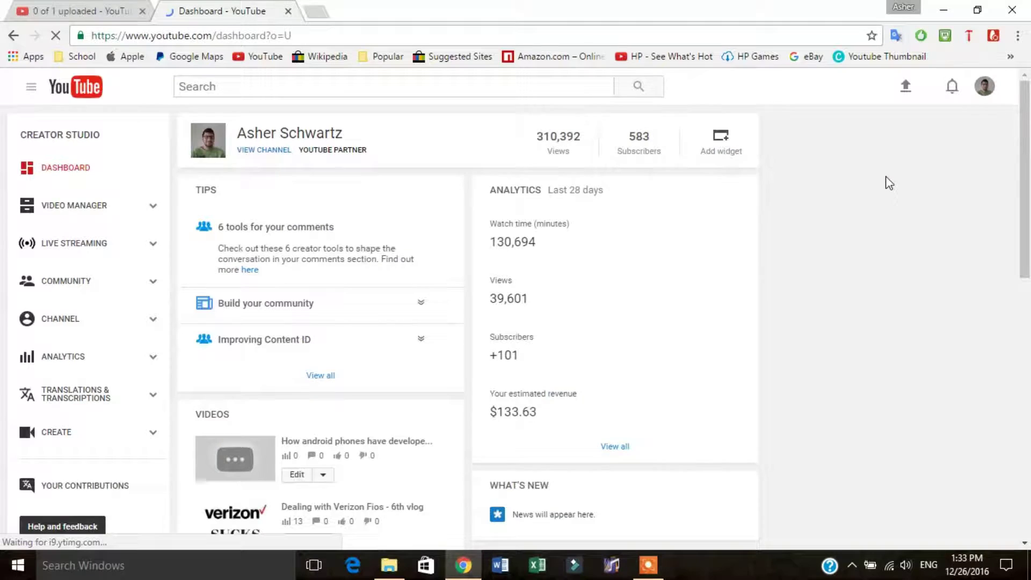
Step: Open Video Manager and browse the list to find the android phones draft
click(112, 208)
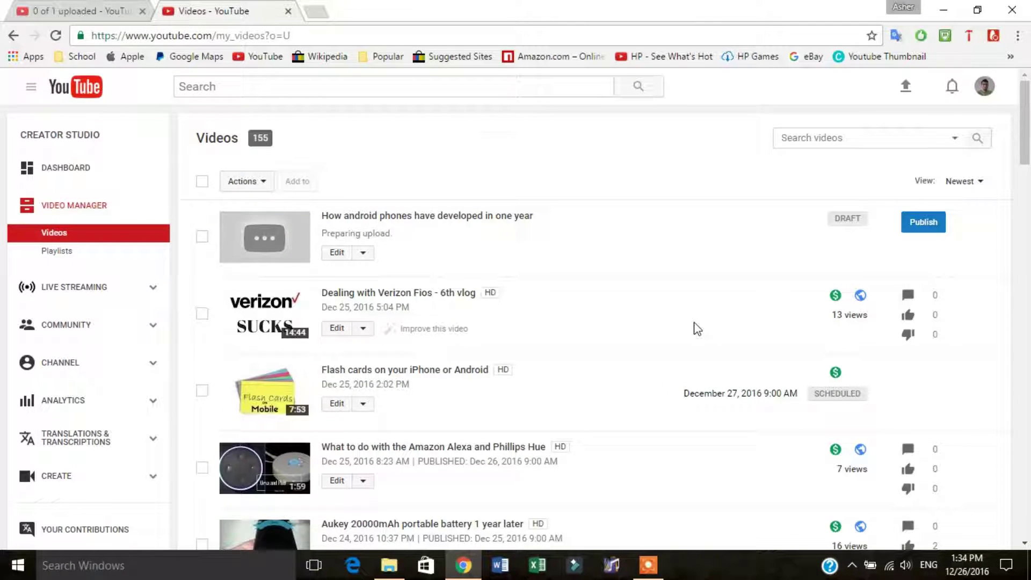
scroll(697, 329, down, 5)
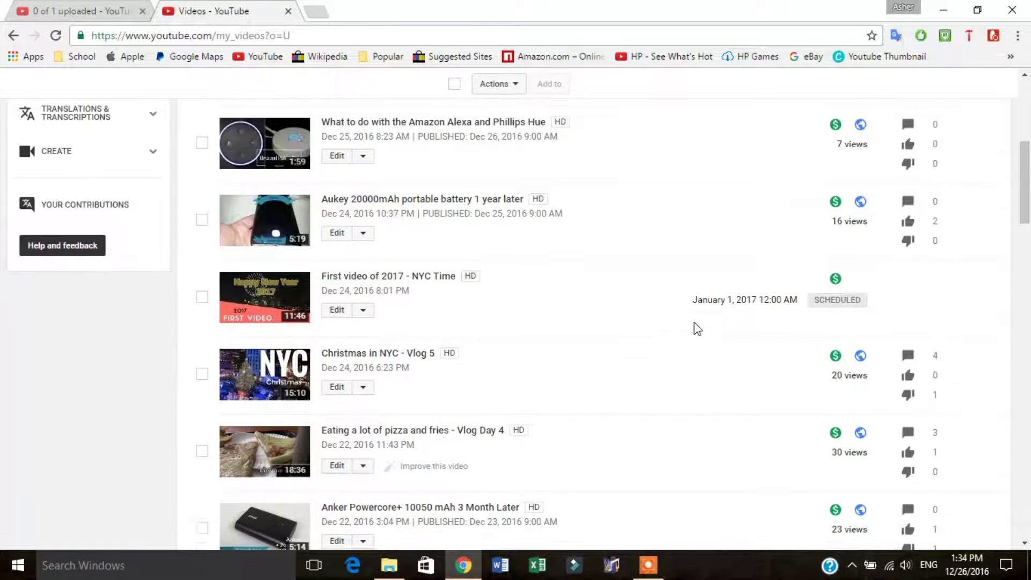
scroll(697, 329, up, 3)
scroll(697, 329, up, 1)
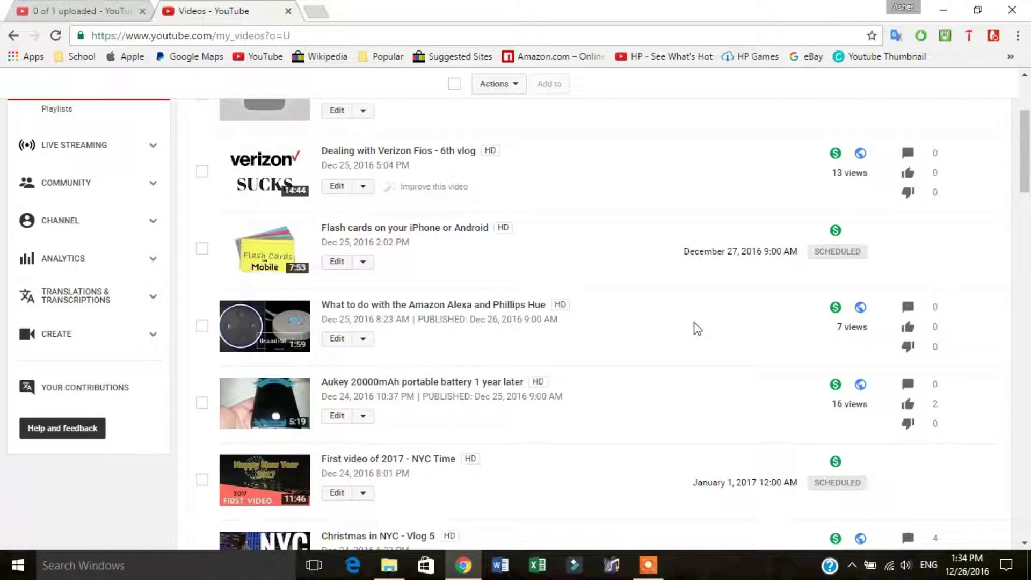
scroll(697, 328, down, 12)
scroll(697, 329, up, 8)
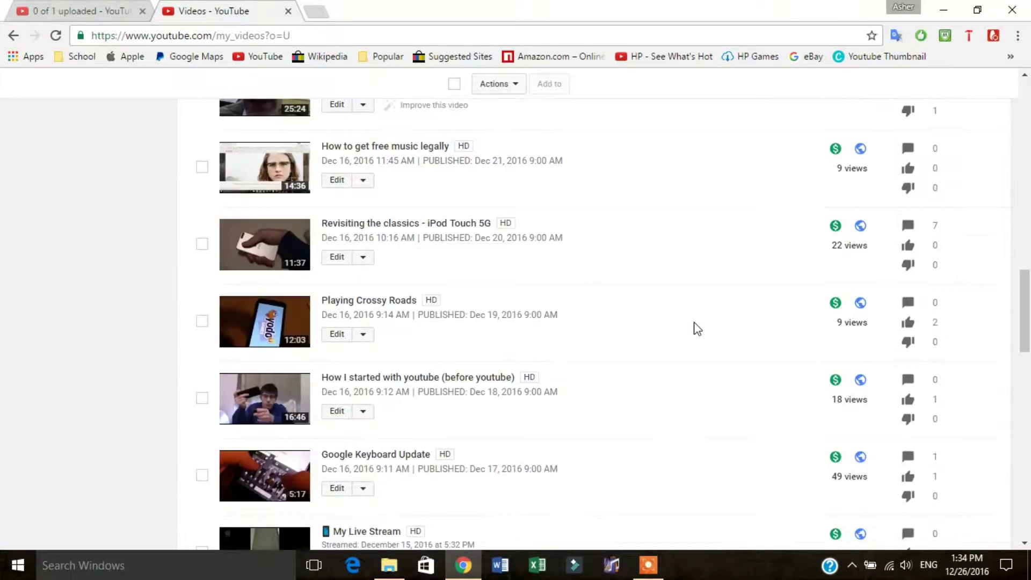
scroll(698, 328, up, 8)
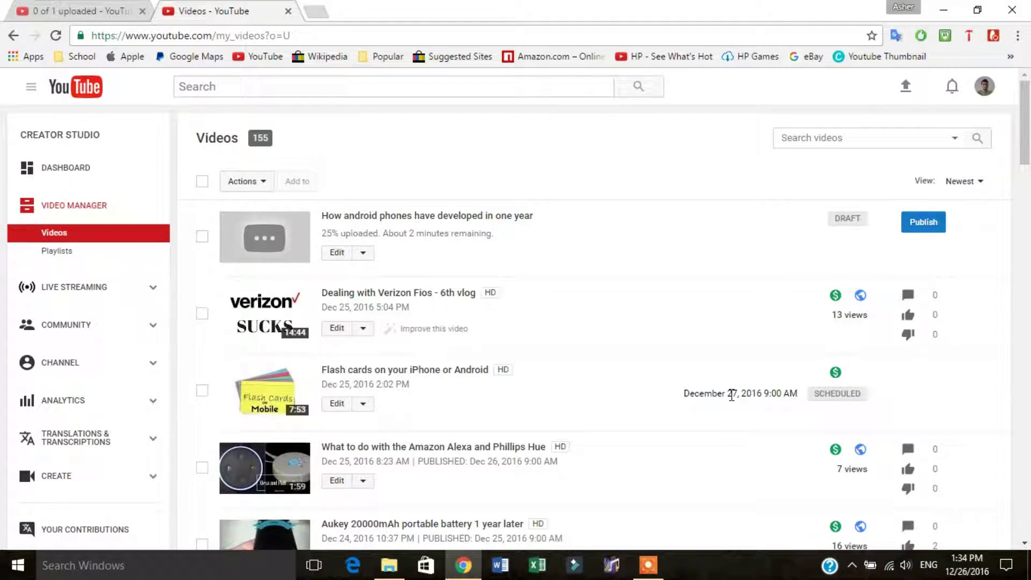
click(126, 11)
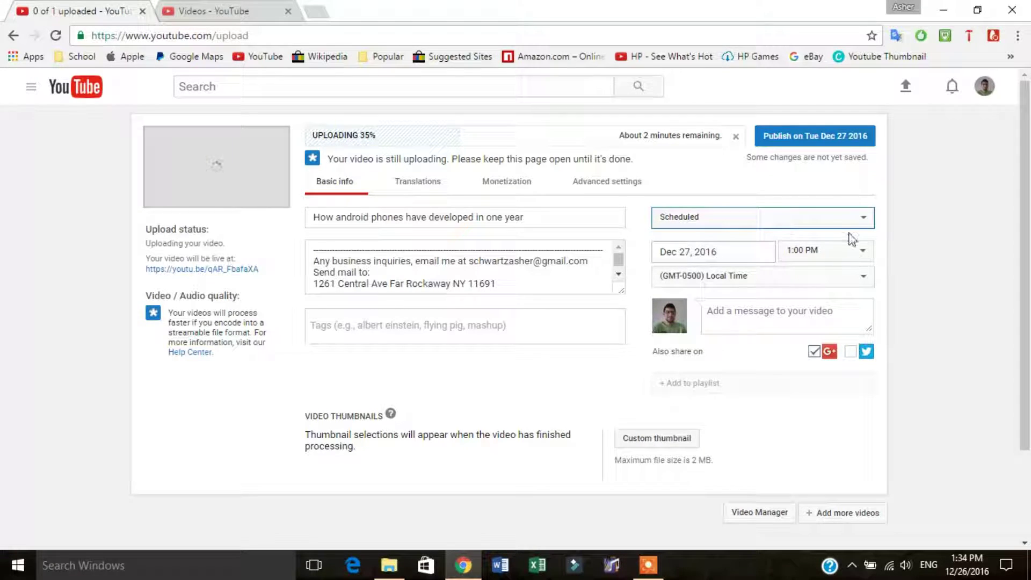
Step: Set the scheduled publish date to Dec 28, 2016 and the time to 9:00 AM
click(754, 277)
click(755, 277)
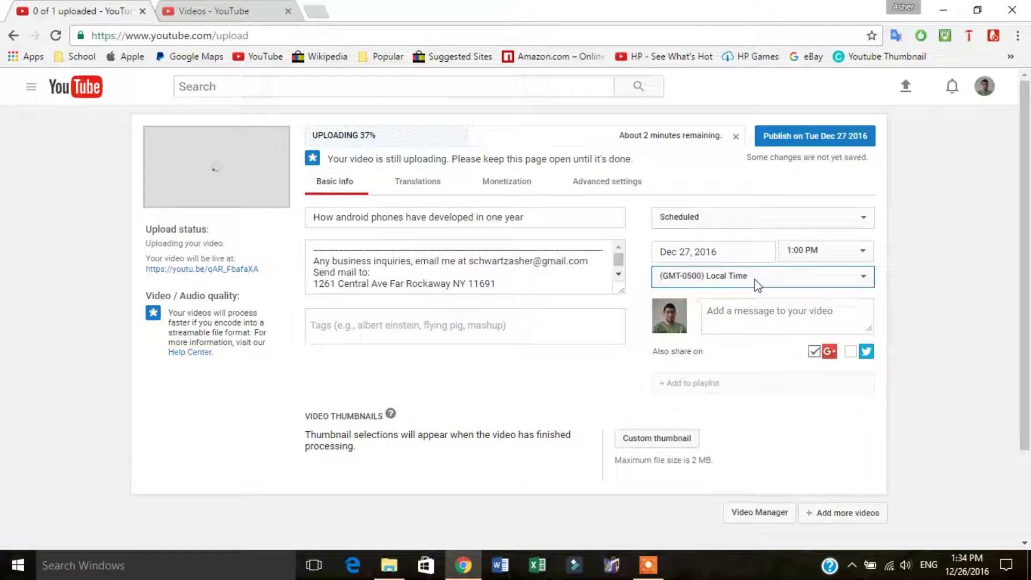
click(742, 254)
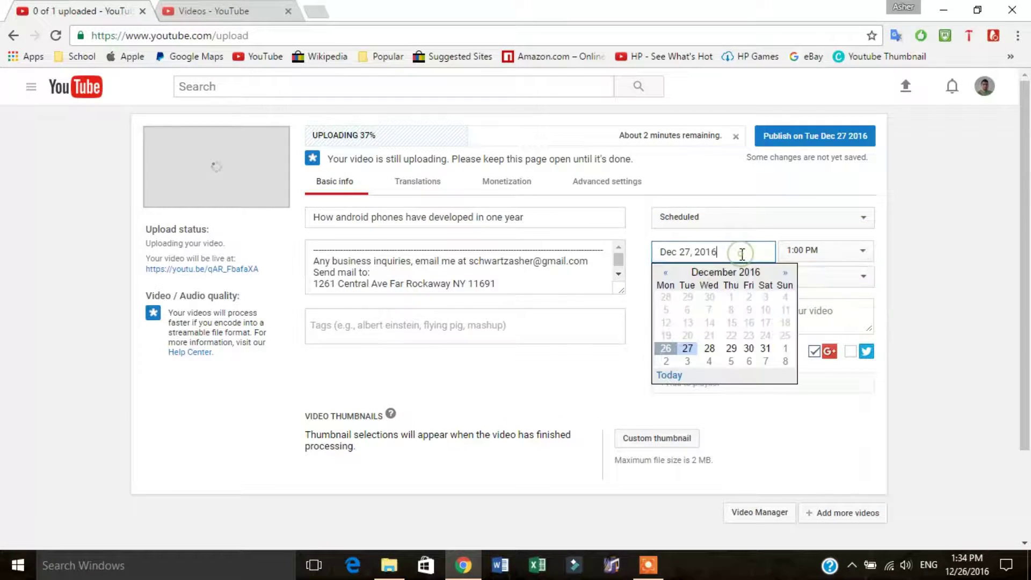
click(714, 350)
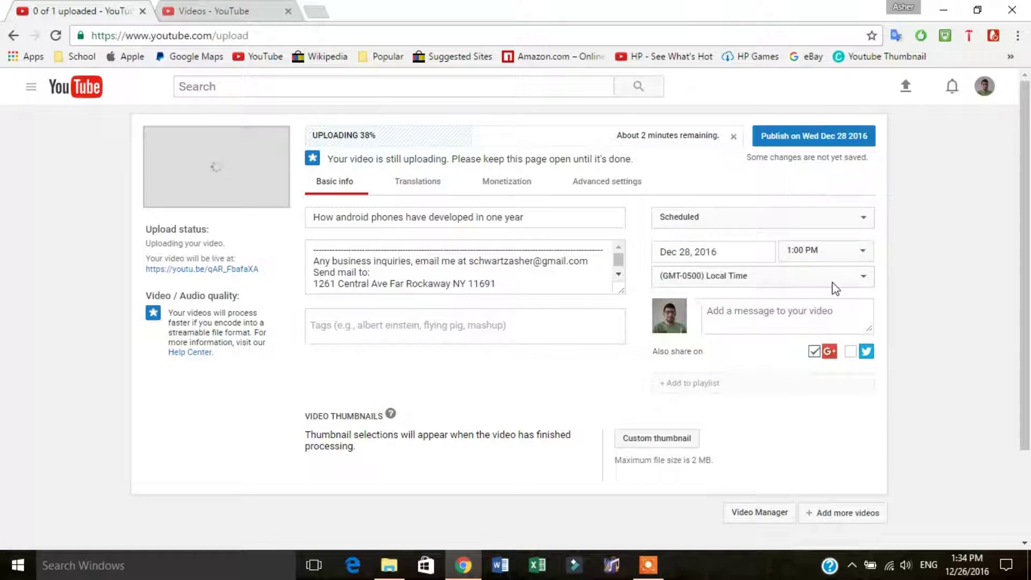
click(795, 250)
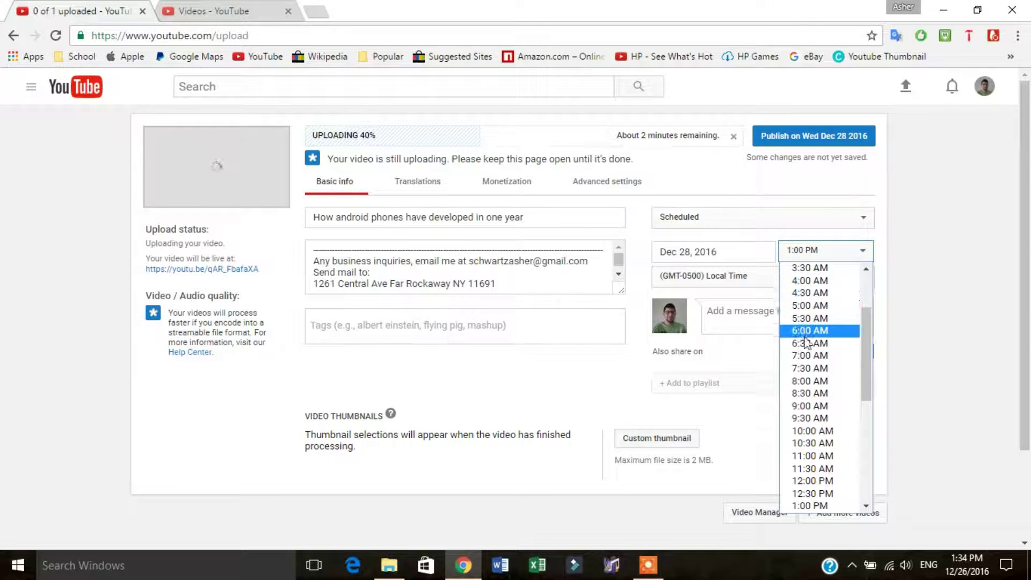
click(812, 406)
Step: Keep (GMT-0500) Local Time as the schedule's time zone and turn on sharing to Twitter
click(713, 285)
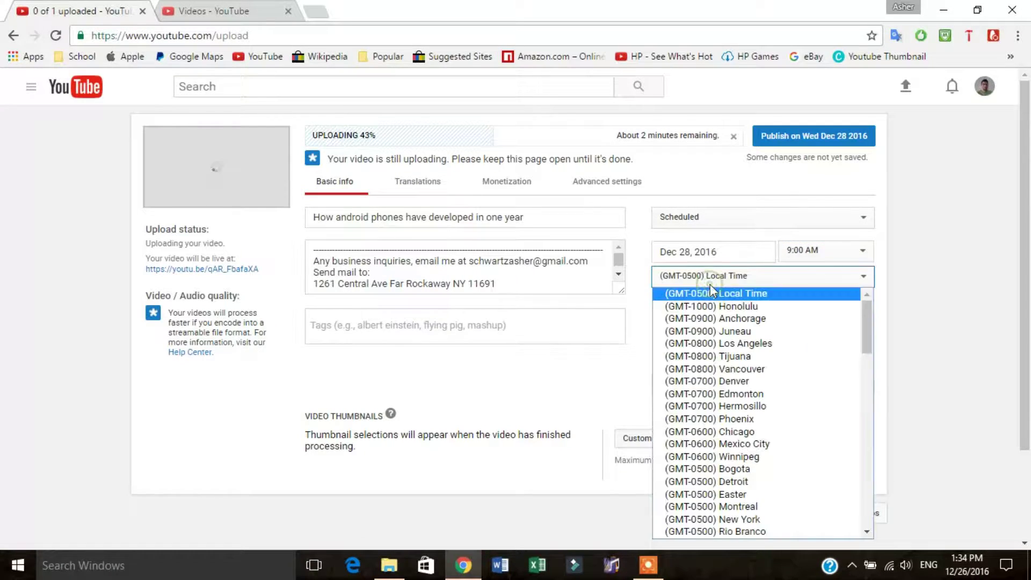
scroll(713, 390, down, 5)
scroll(714, 390, up, 5)
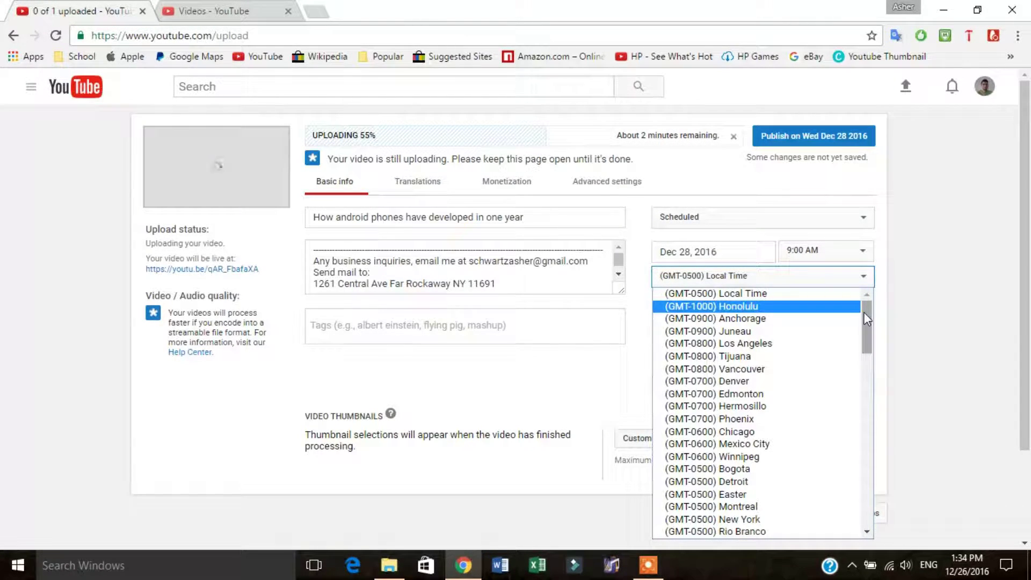
scroll(804, 414, down, 12)
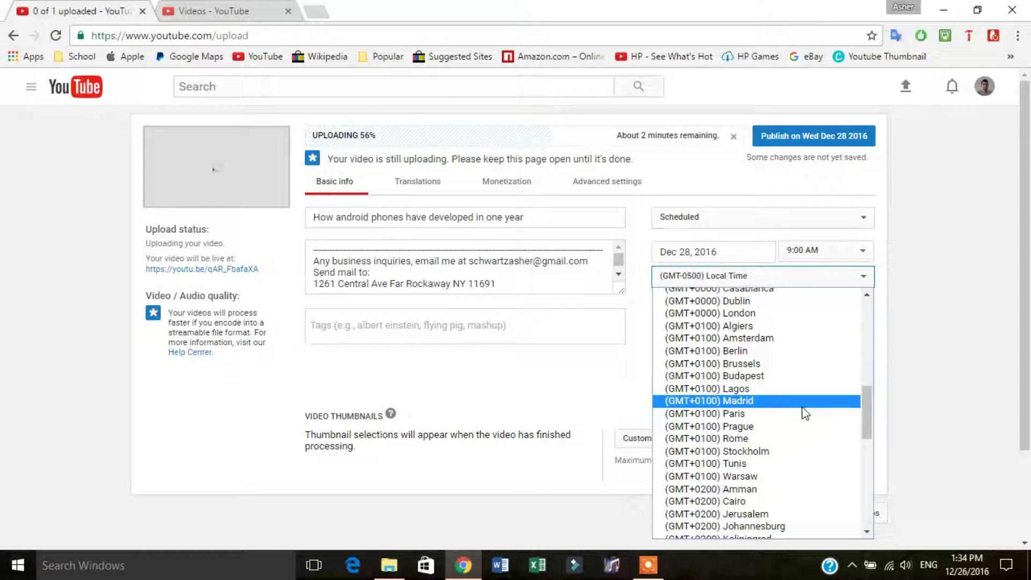
scroll(804, 414, down, 10)
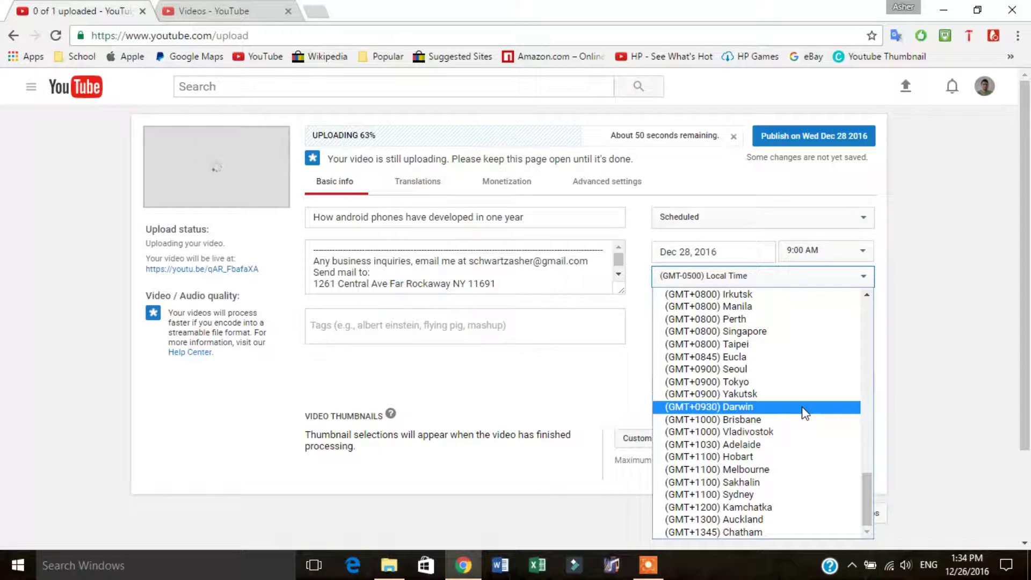
scroll(804, 412, up, 10)
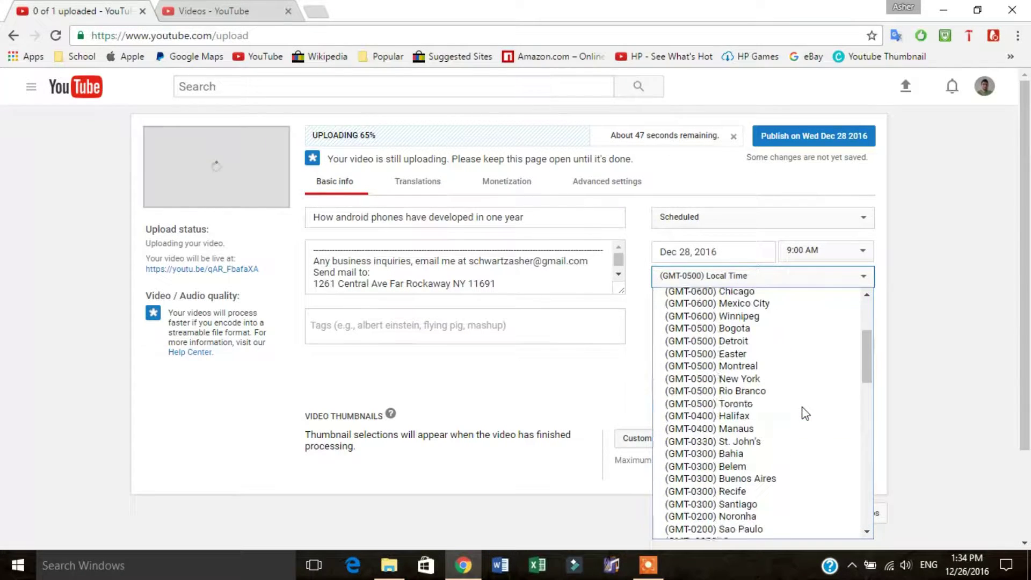
scroll(804, 413, up, 3)
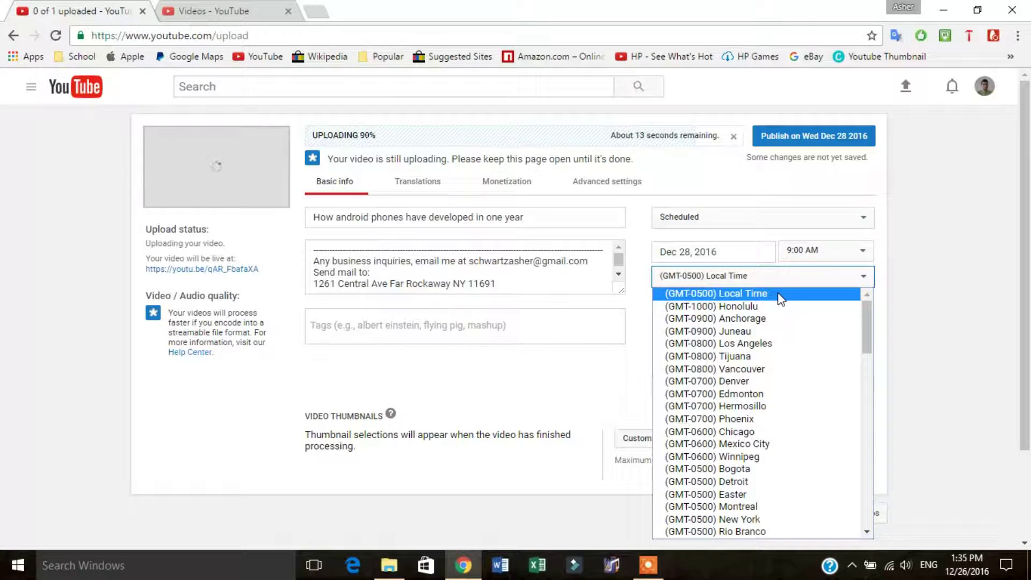
click(780, 300)
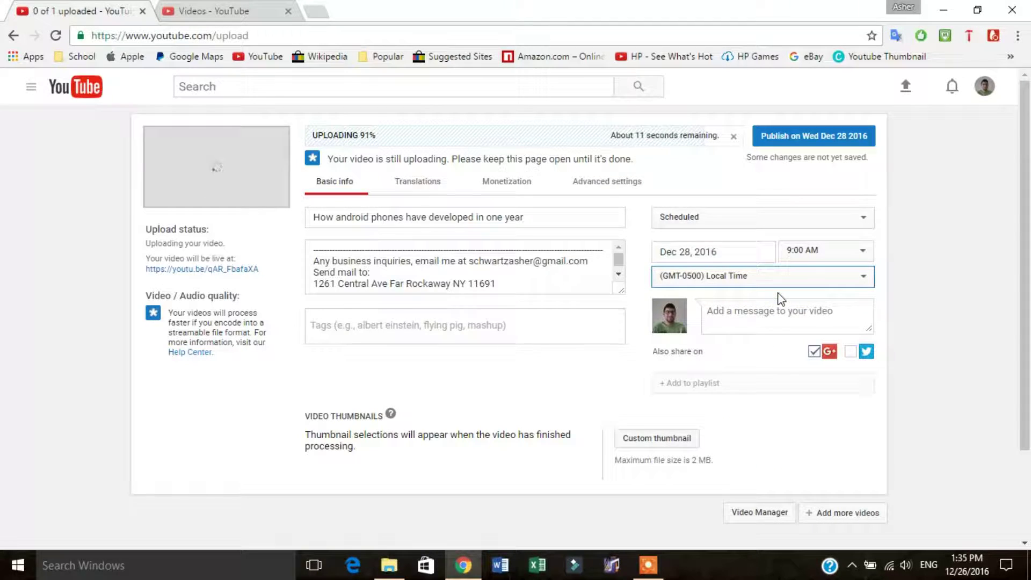
click(765, 317)
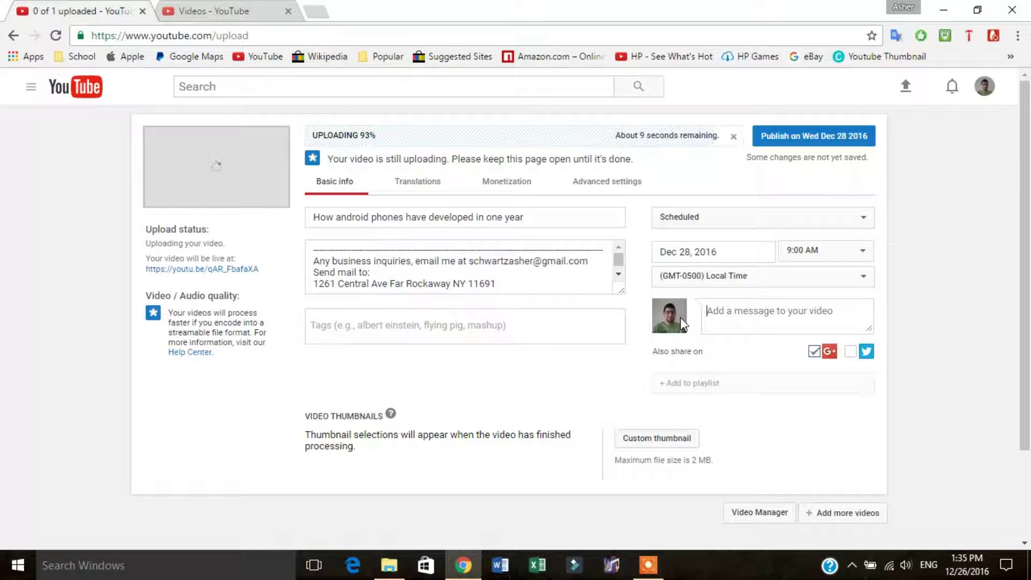
click(850, 352)
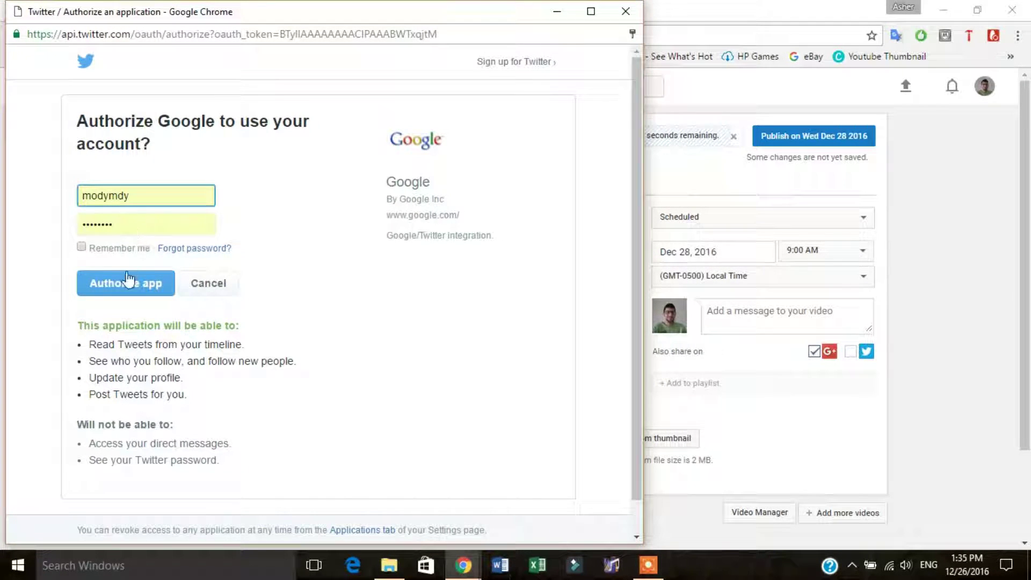
Step: Tick Remember me and authorize Google to post to the Twitter account
click(120, 248)
click(122, 282)
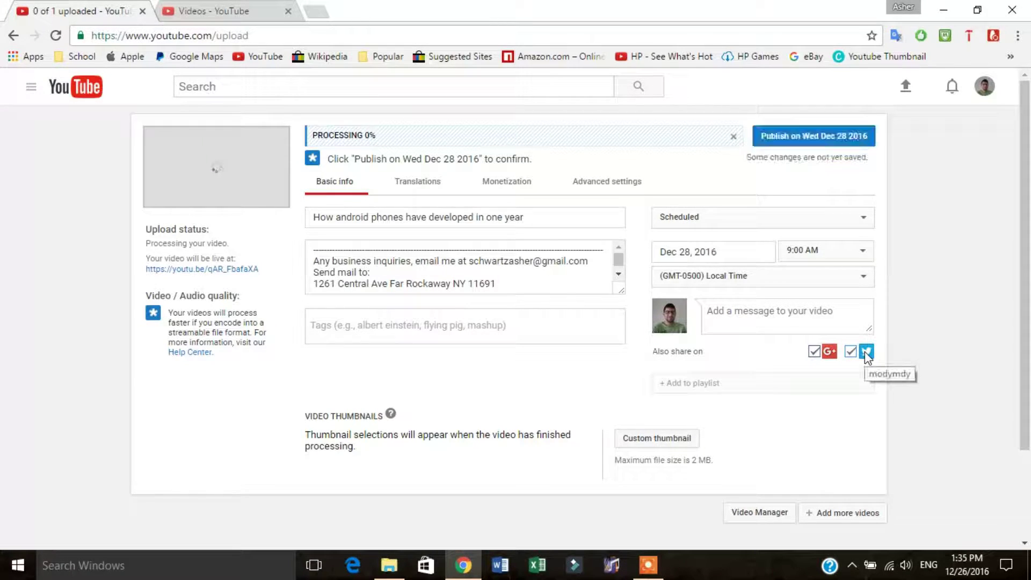
Step: Write the share message 'My video is uploaded. Check it out it is cool! All about how smartphones have changed in one year.'
click(796, 320)
text(My vide)
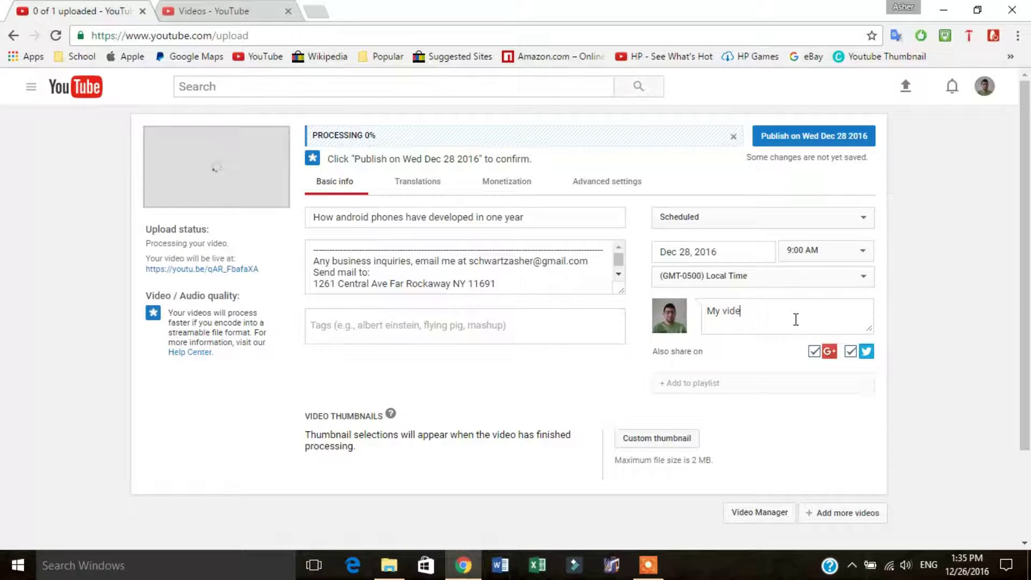
text(o is uplad)
text(ded)
text(. Check it out it is cool)
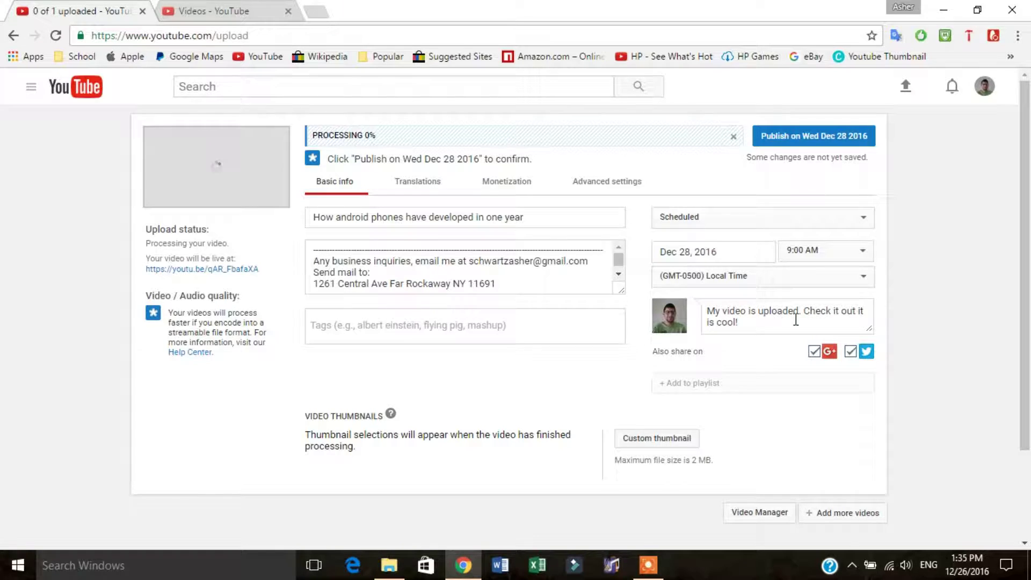
text(! All about how smartphones have chang)
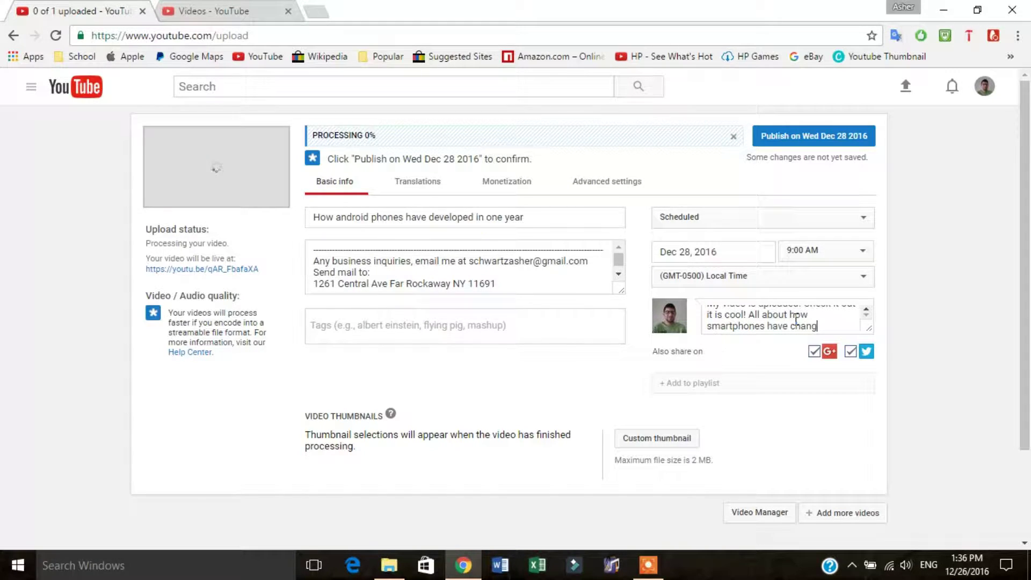
text(ed in oneyear)
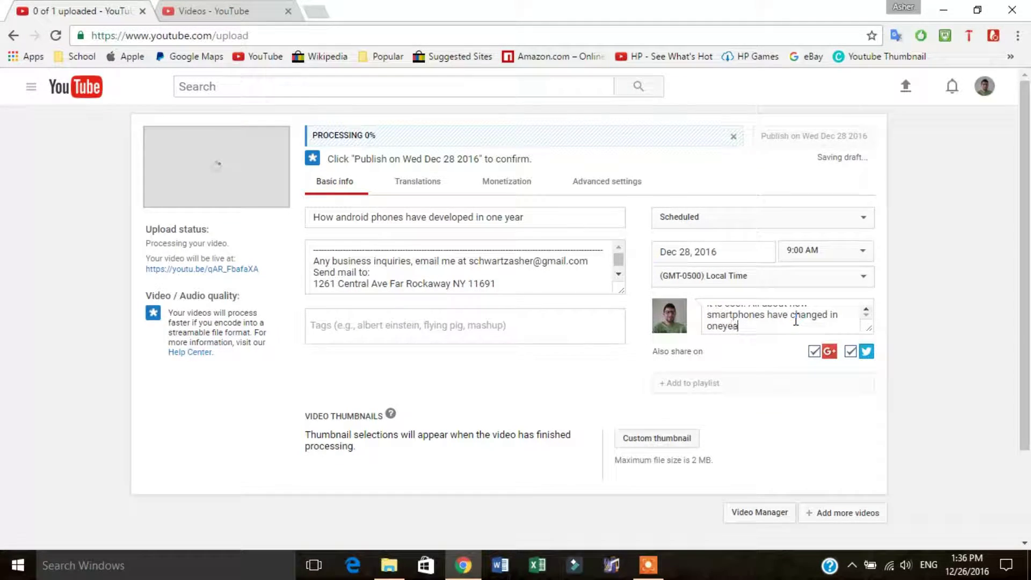
key(BackSpace)
key(BackSpace)
text(year.)
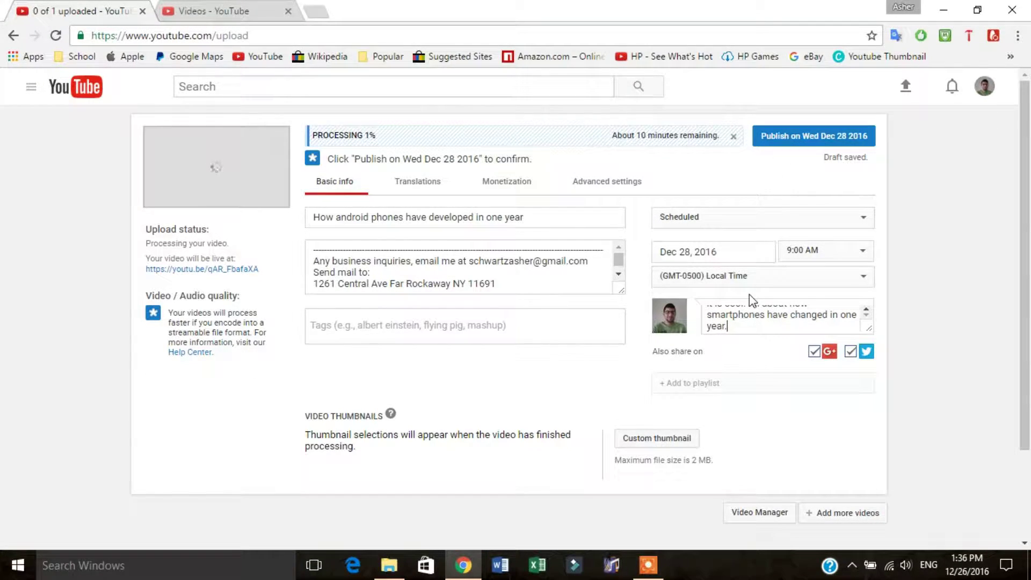
scroll(731, 314, up, 1)
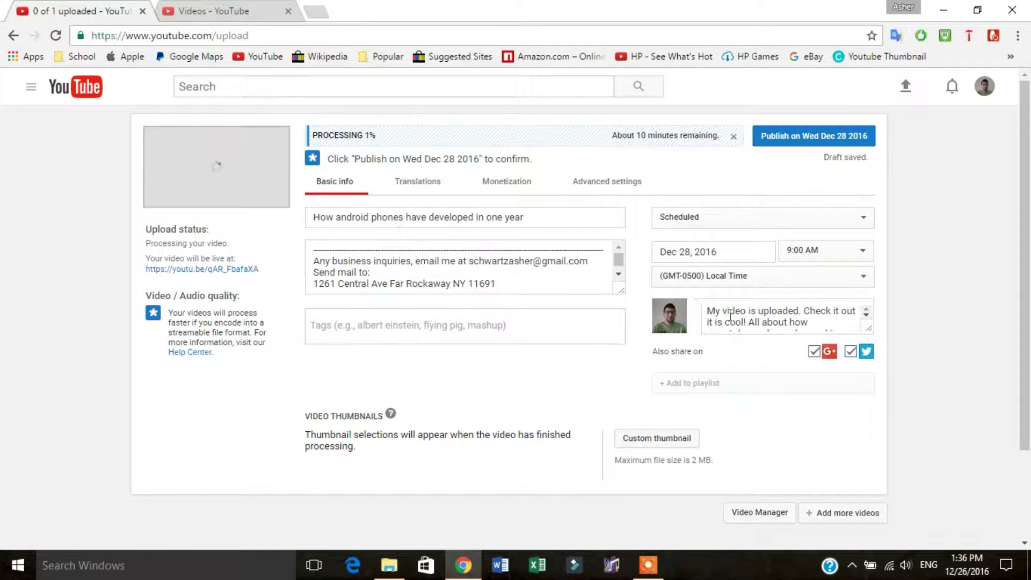
scroll(731, 314, down, 1)
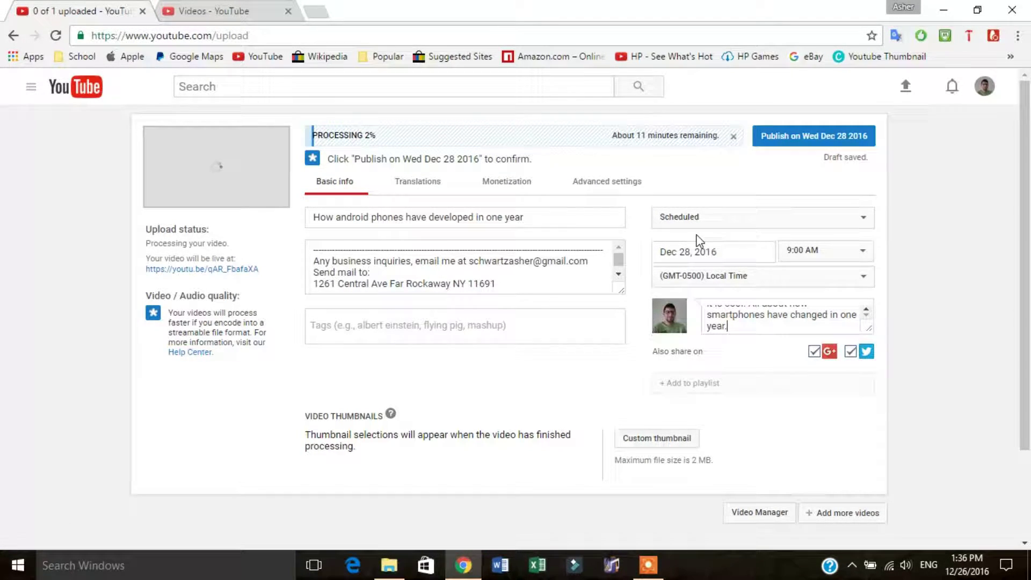
Step: Begin the description with 'This is how smartphones have changed in one year'
click(310, 252)
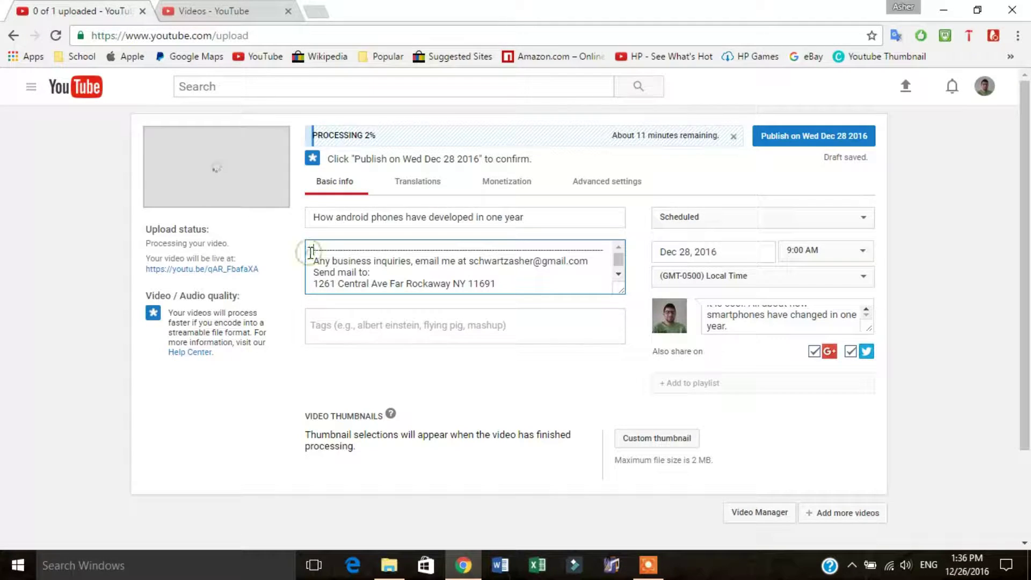
text(T)
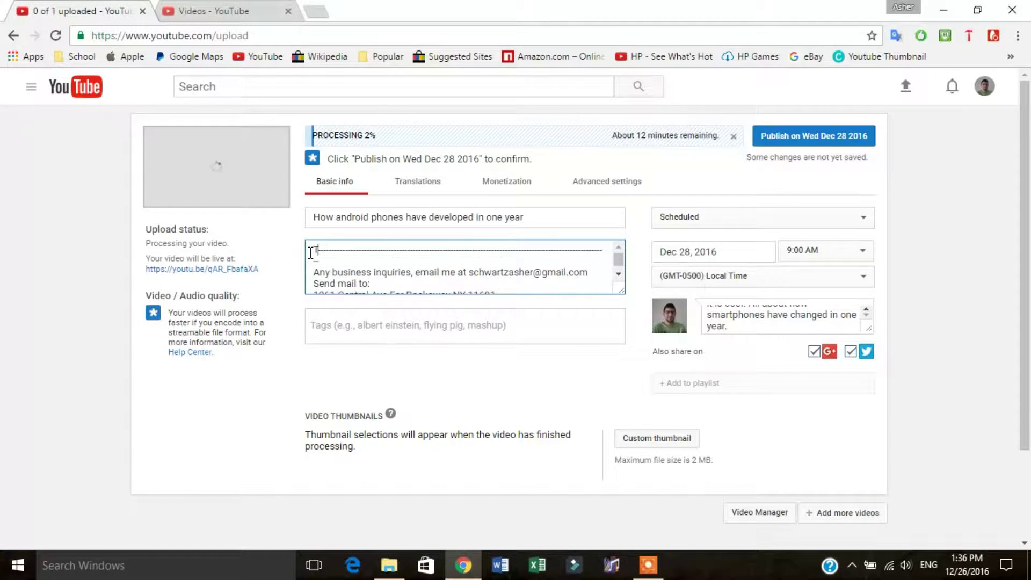
text(his is )
text(how s)
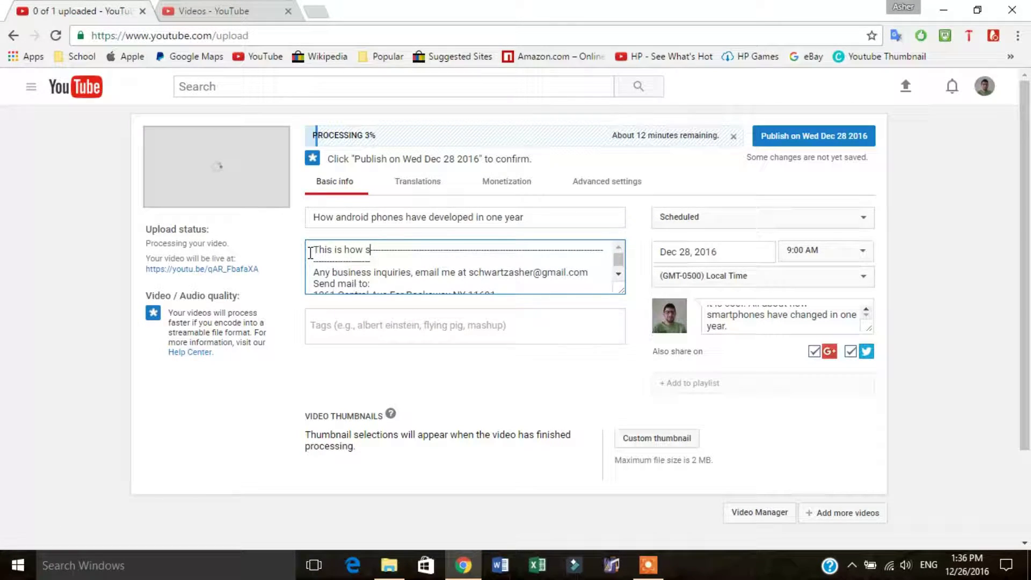
text(mart)
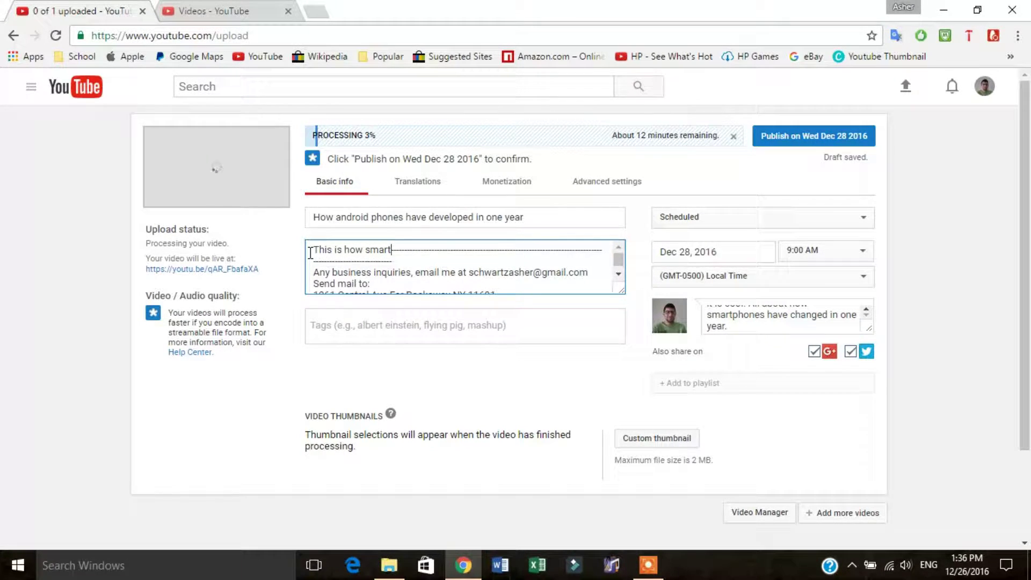
text(phones have changes)
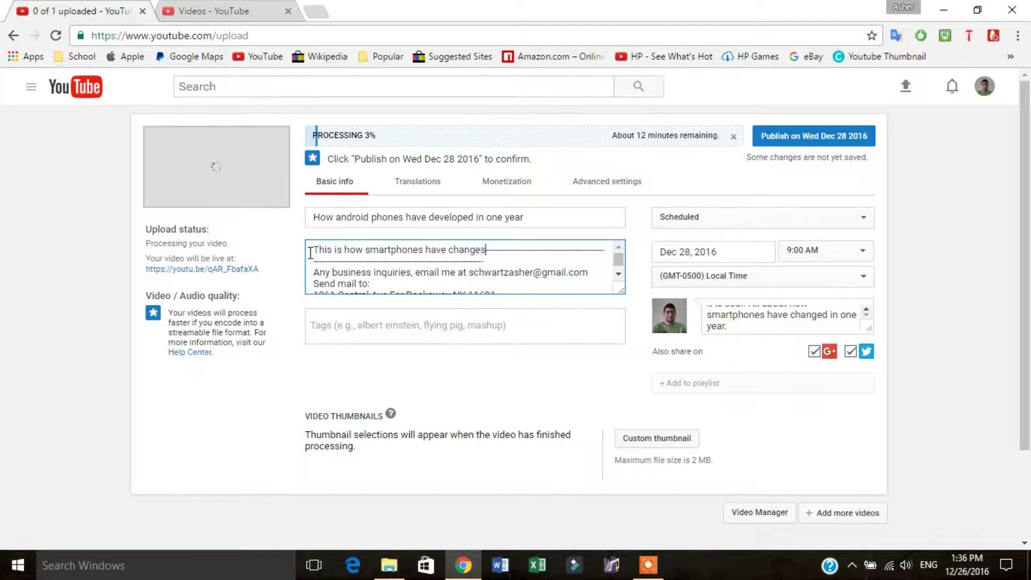
key(BackSpace)
text(d in one ear)
key(BackSpace)
key(BackSpace)
key(BackSpace)
text(year)
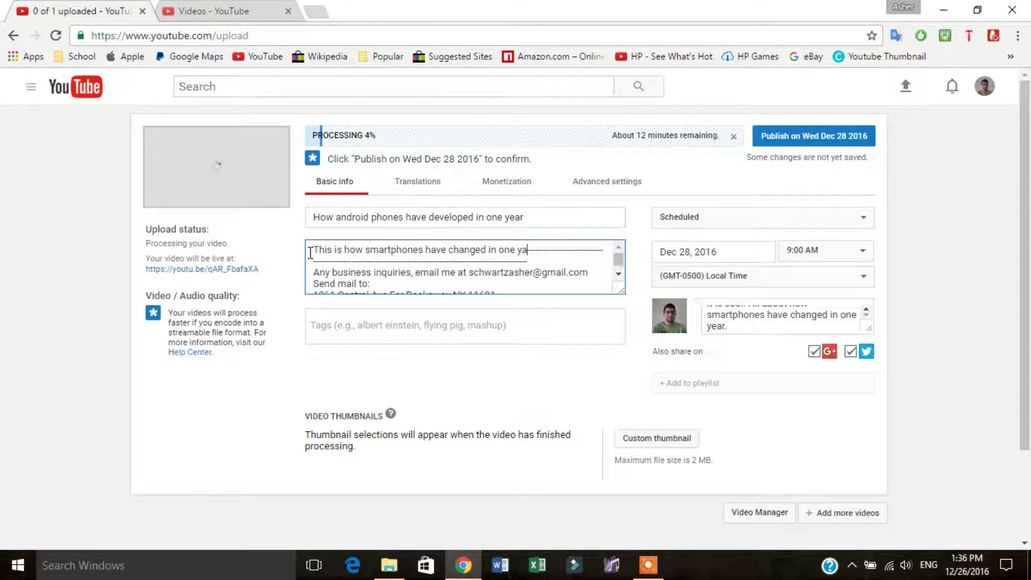
Step: Add comma-separated tags including smartphone, change, how, much, have, in, changed and year
key(Tab)
key(shift+Tab)
key(Tab)
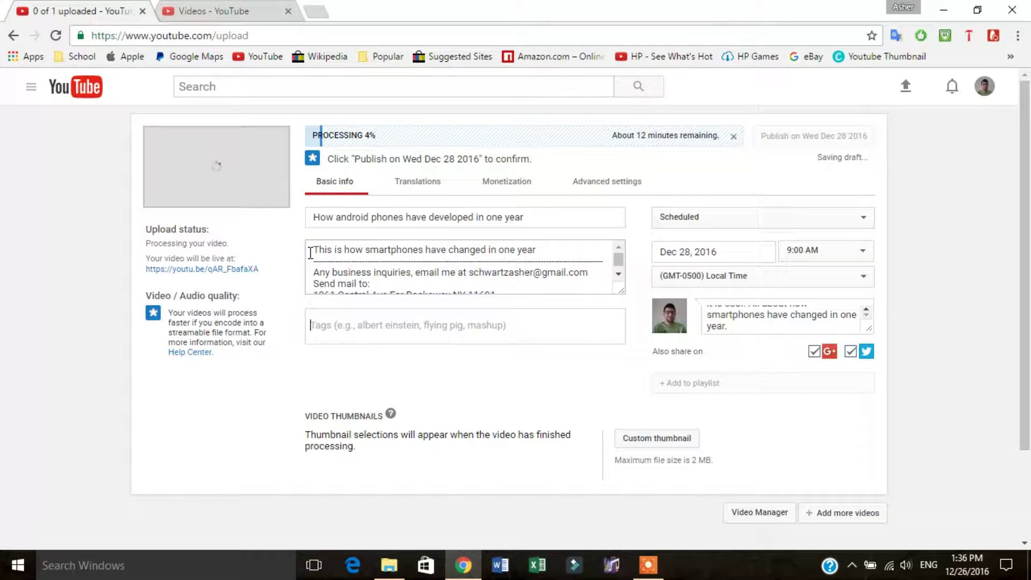
text(smart)
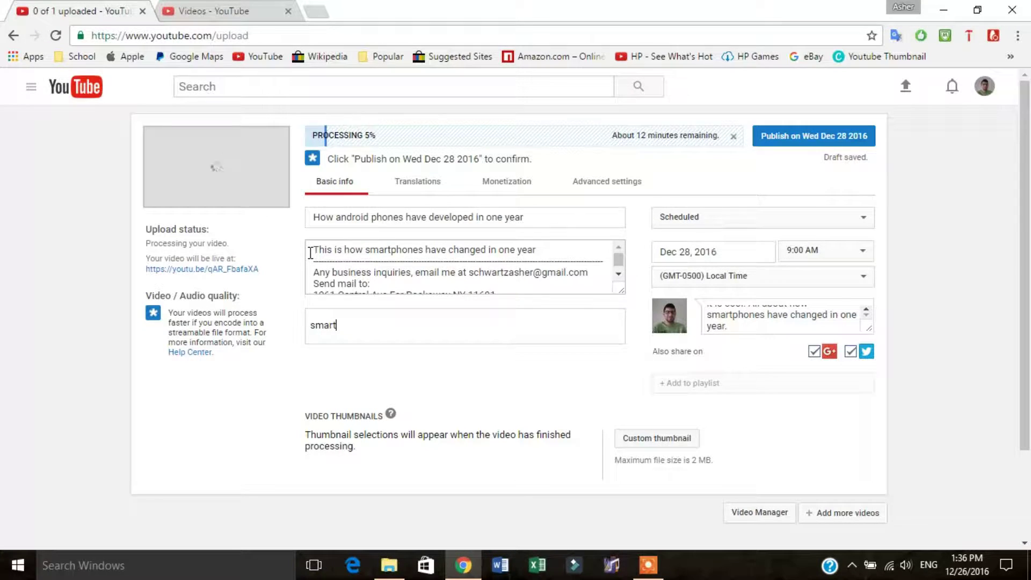
text(phonwe)
key(BackSpace)
key(BackSpace)
text(e,chan)
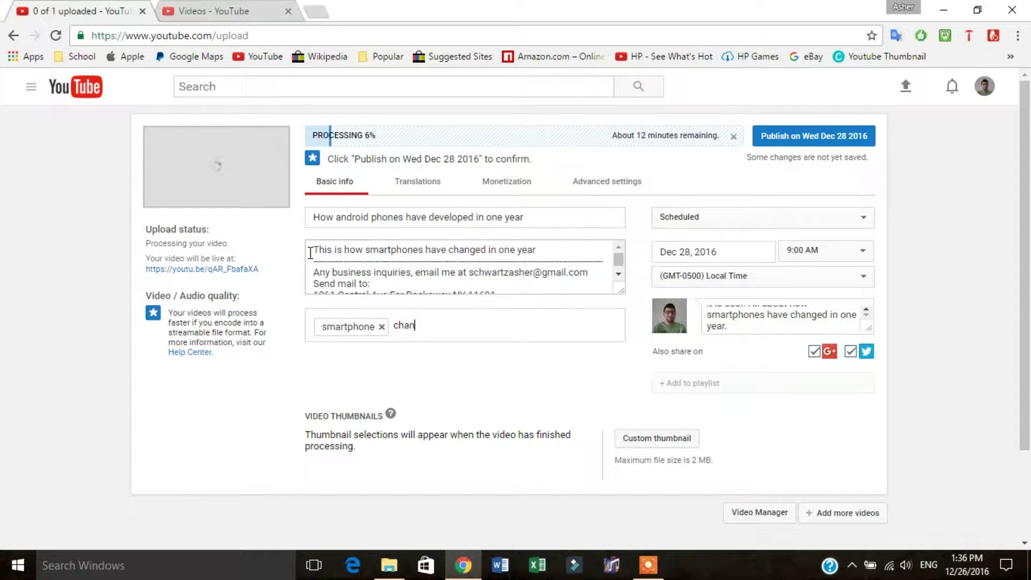
text(gem,ch)
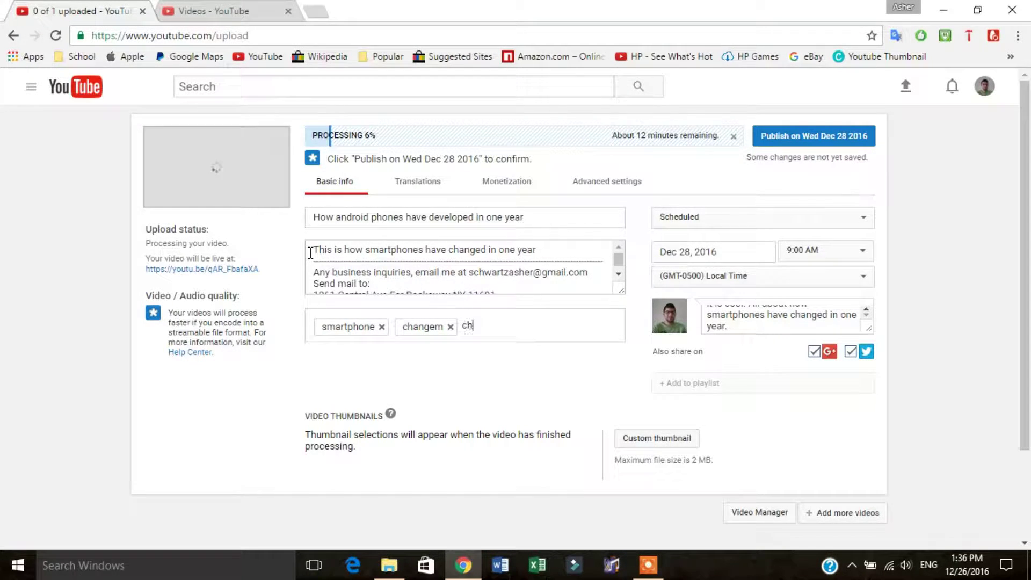
text(ange,how)
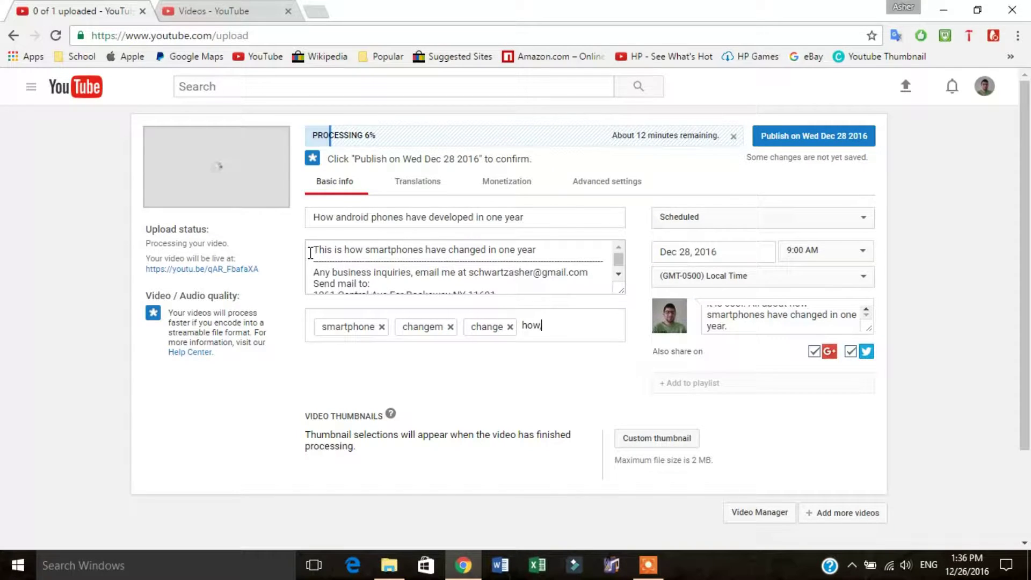
text(,much,)
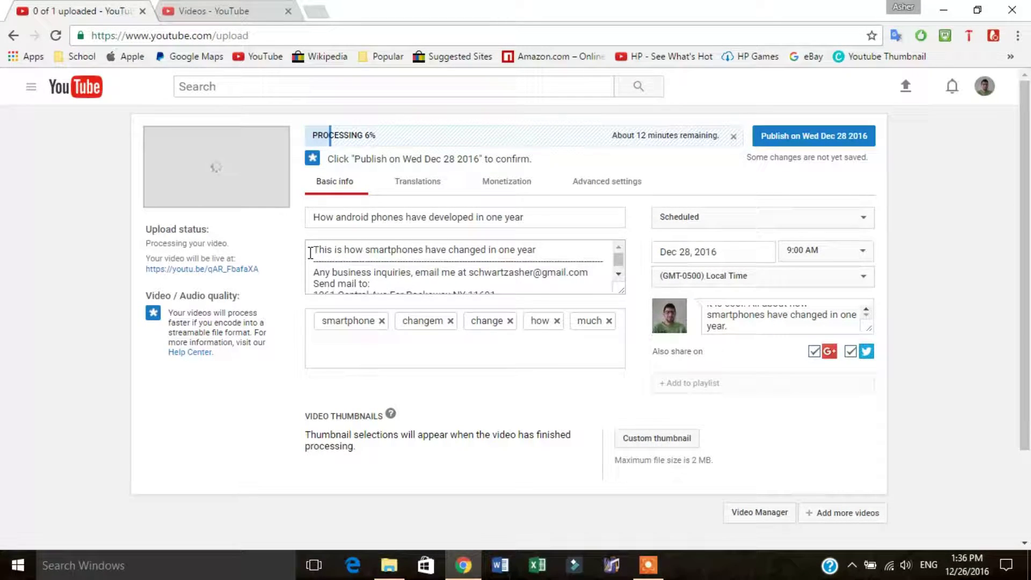
text(have,in,cha)
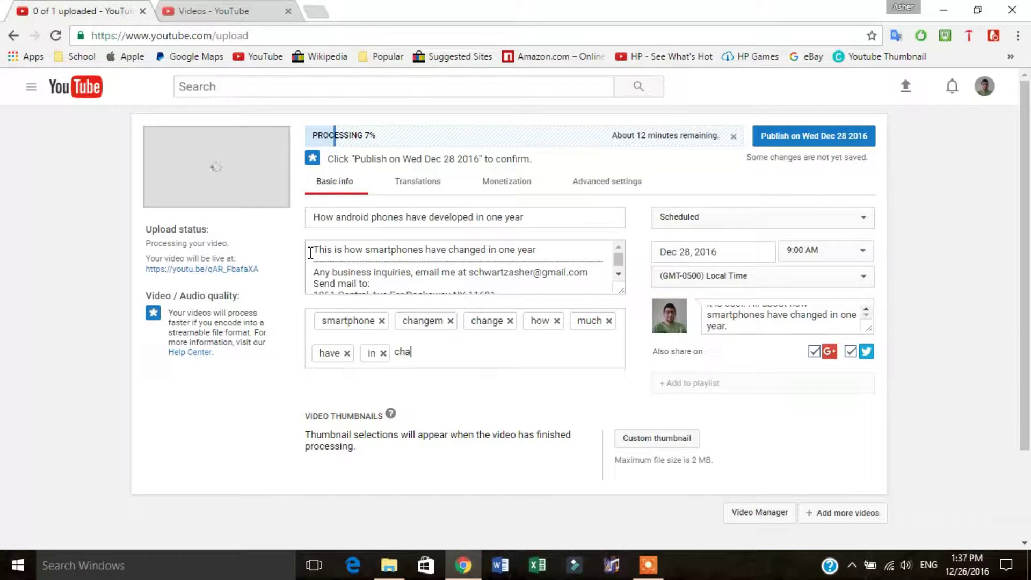
text(nged,c)
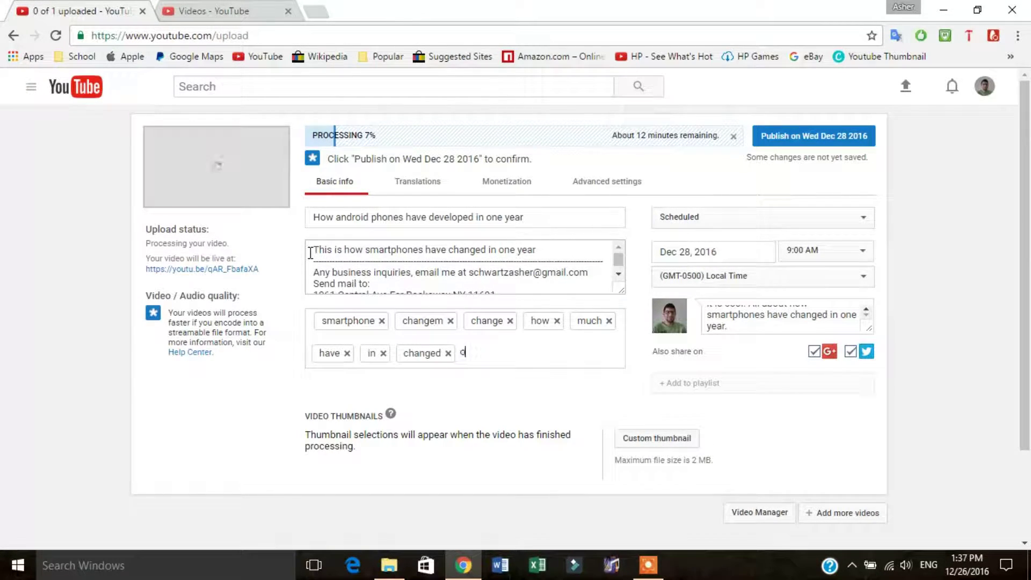
text(ne,year,)
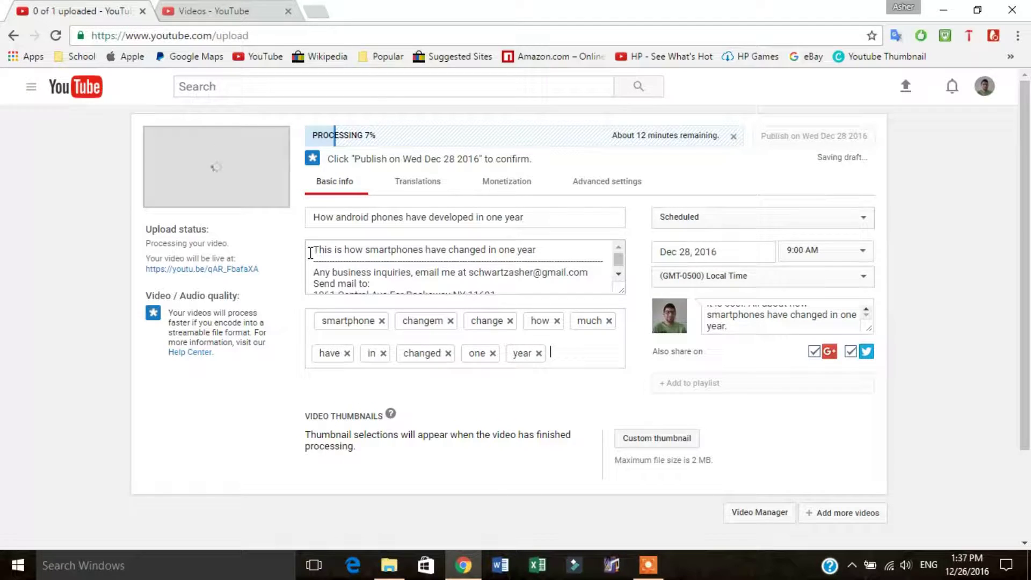
click(486, 183)
click(345, 188)
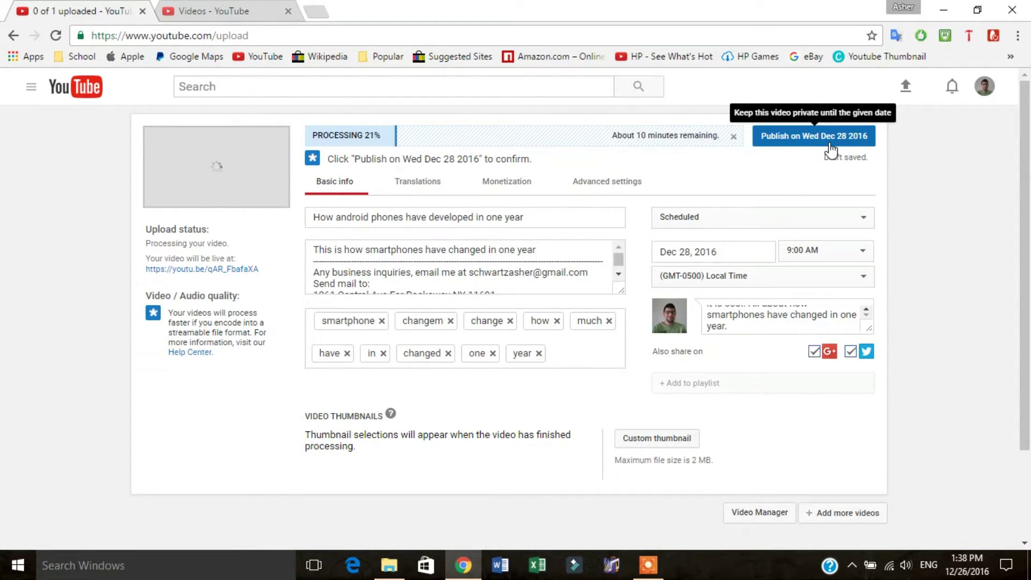
click(648, 565)
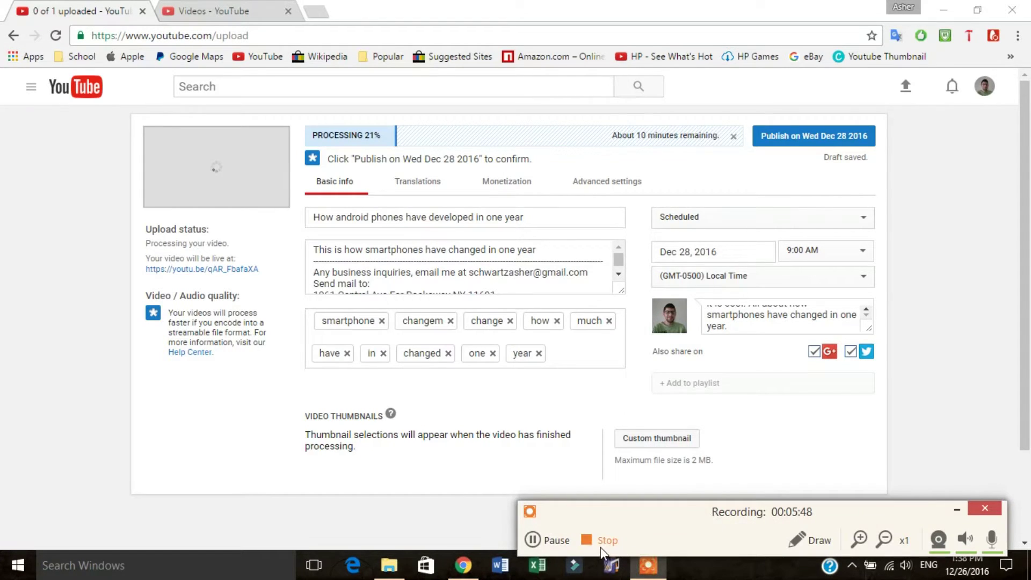